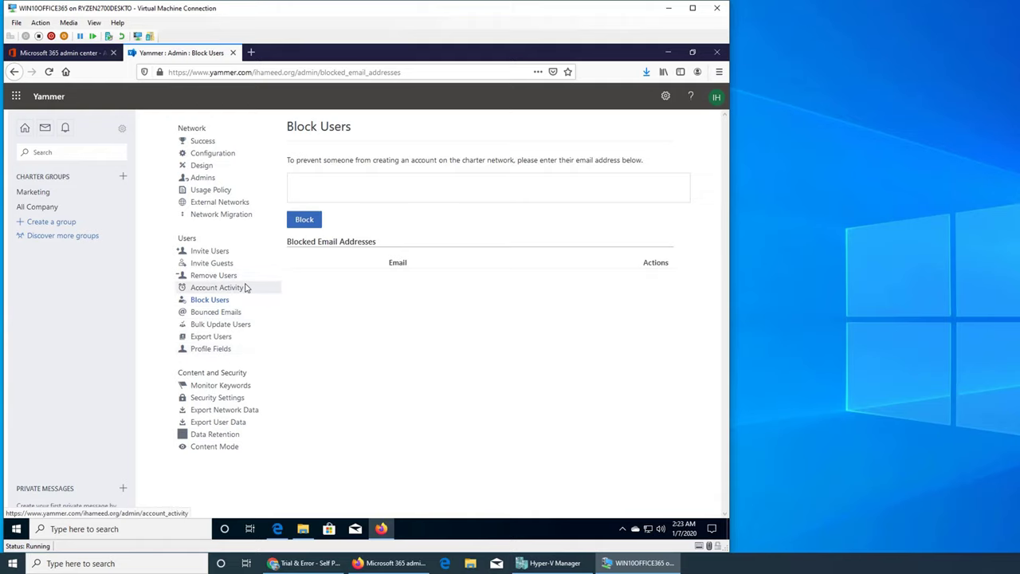
- Look up the 'admin' user on Account Activity to list their nine web sessions with IP addresses
left_click(246, 288)
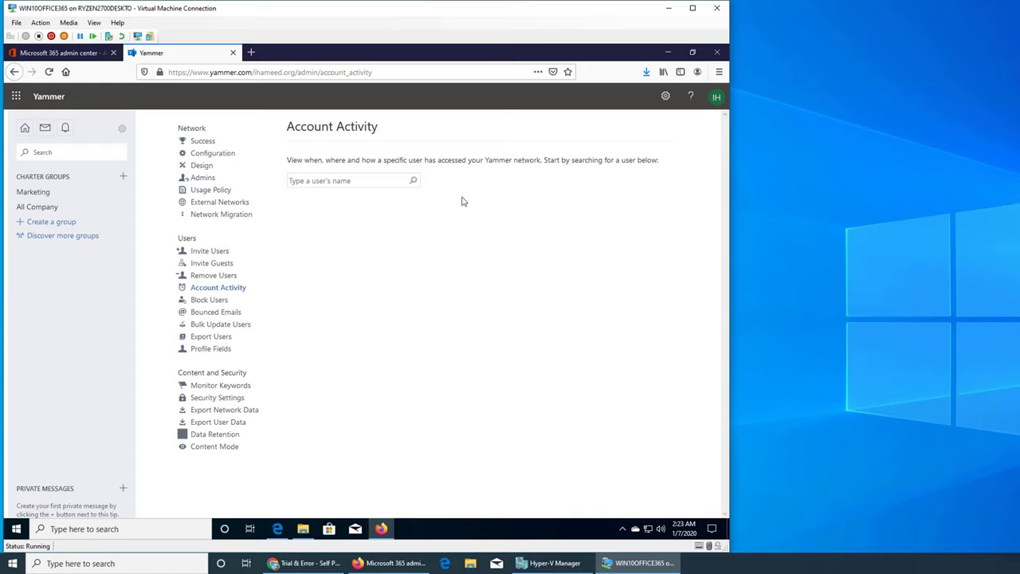
left_click(366, 185)
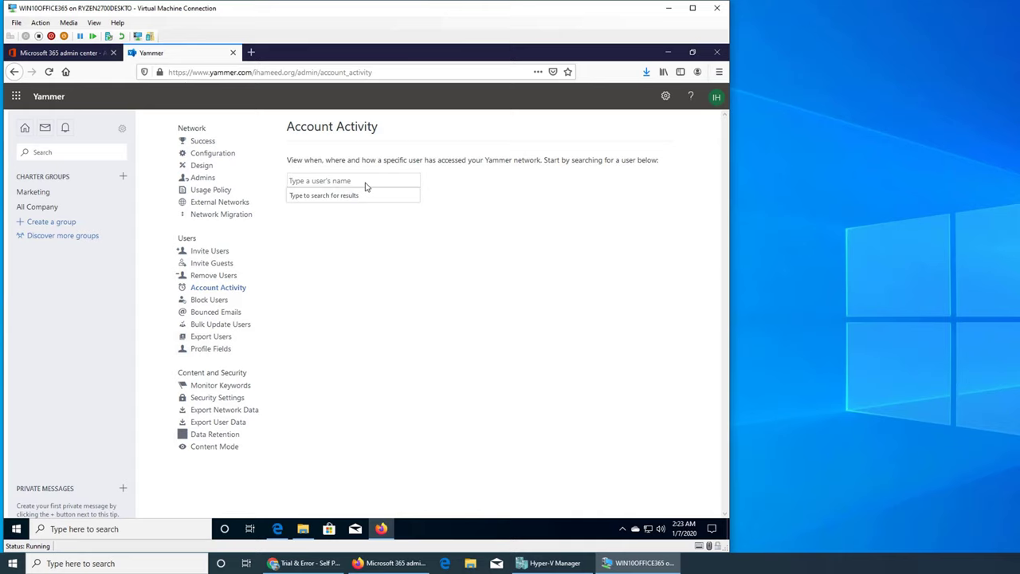
type("admin")
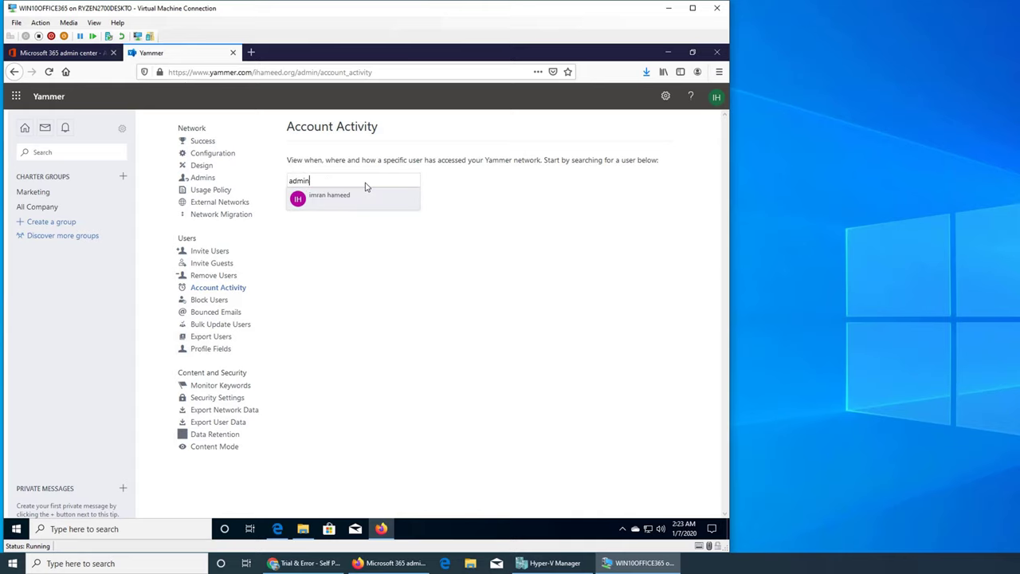
left_click(349, 204)
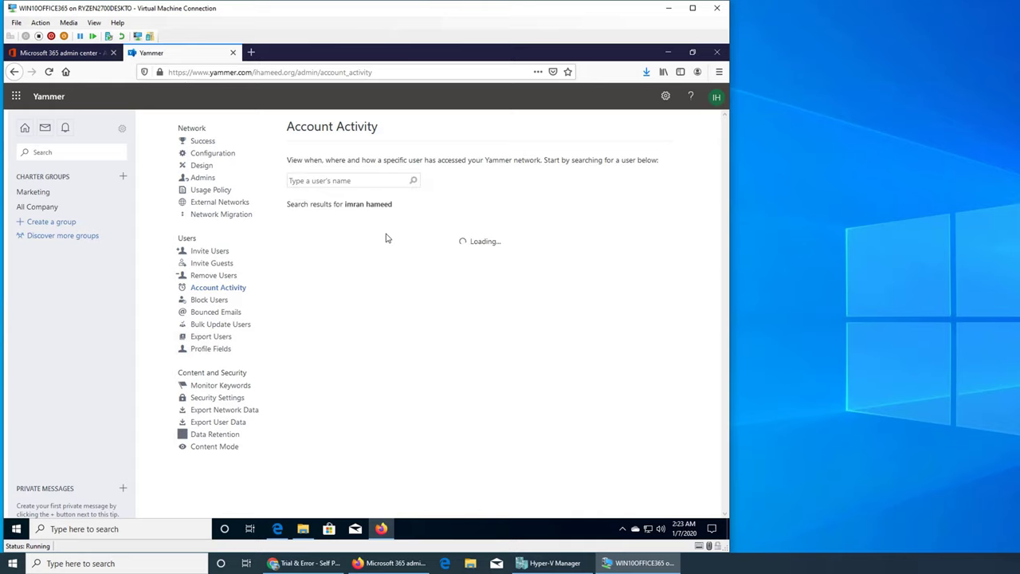
scroll(515, 295, "down", 2)
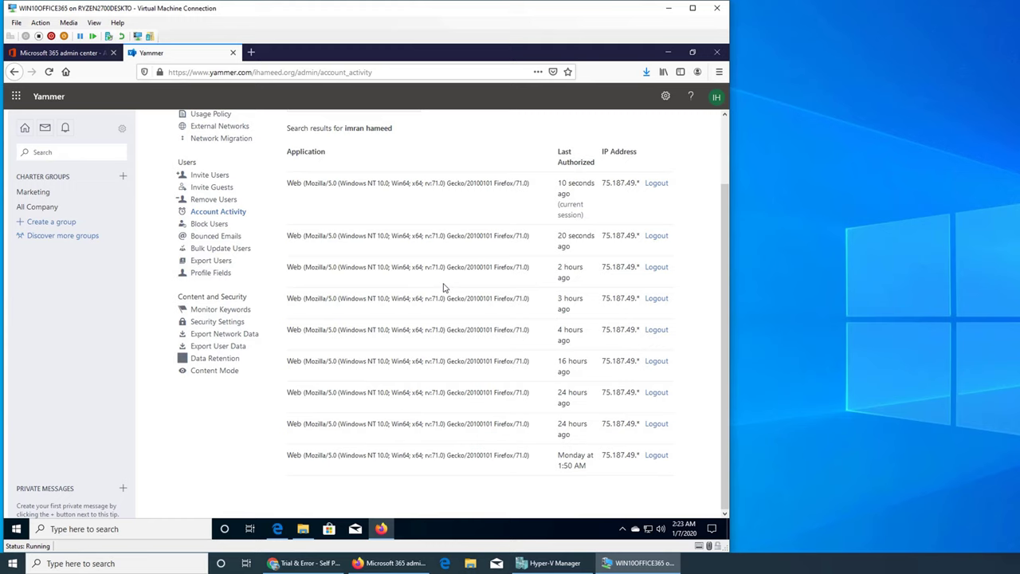
scroll(447, 288, "up", 2)
scroll(413, 256, "down", 2)
scroll(558, 239, "up", 2)
- Search for another user to show their three Firefox sessions from December 31, 2019
left_click(344, 180)
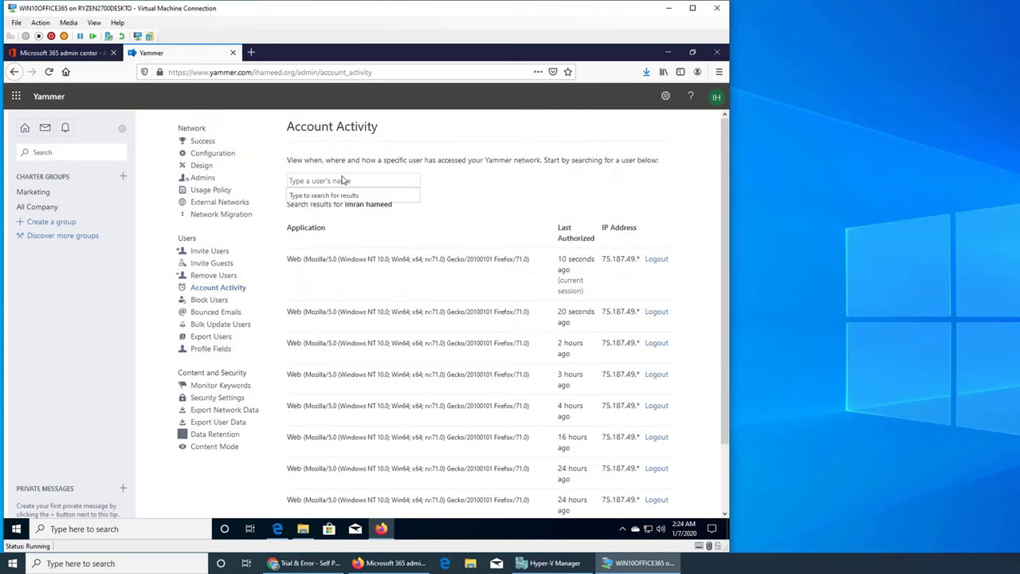
type("ali")
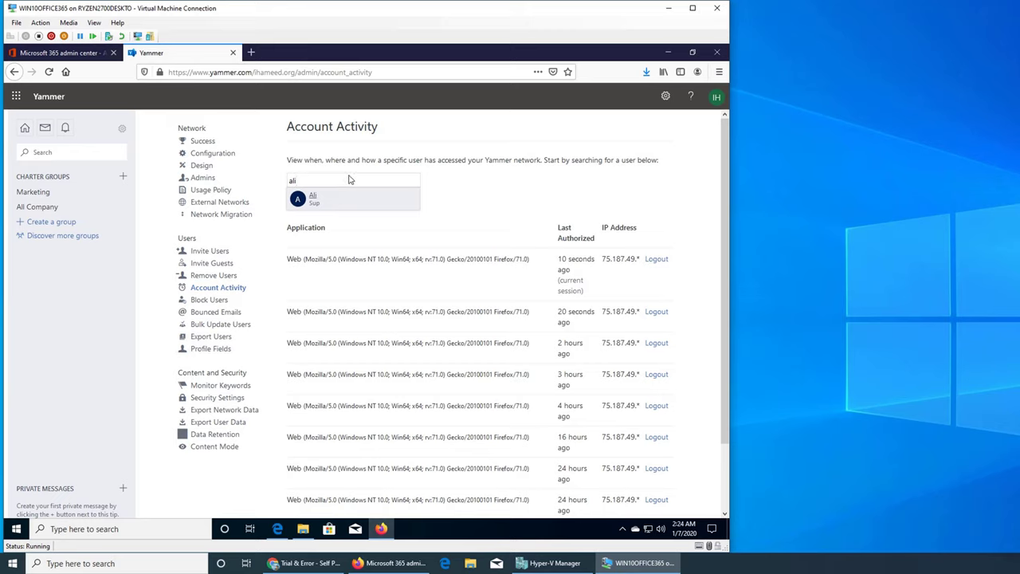
left_click(340, 198)
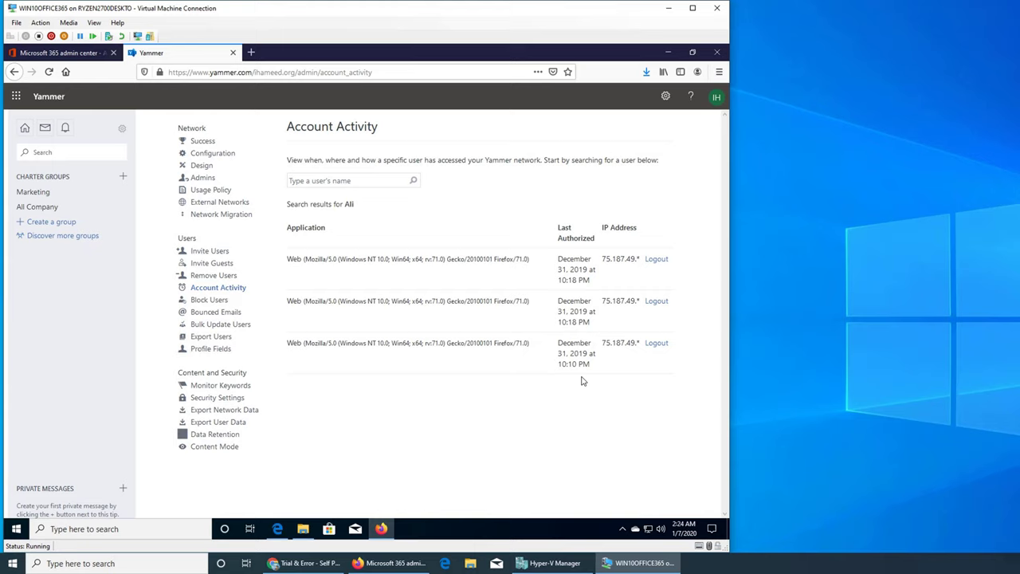
left_click(370, 179)
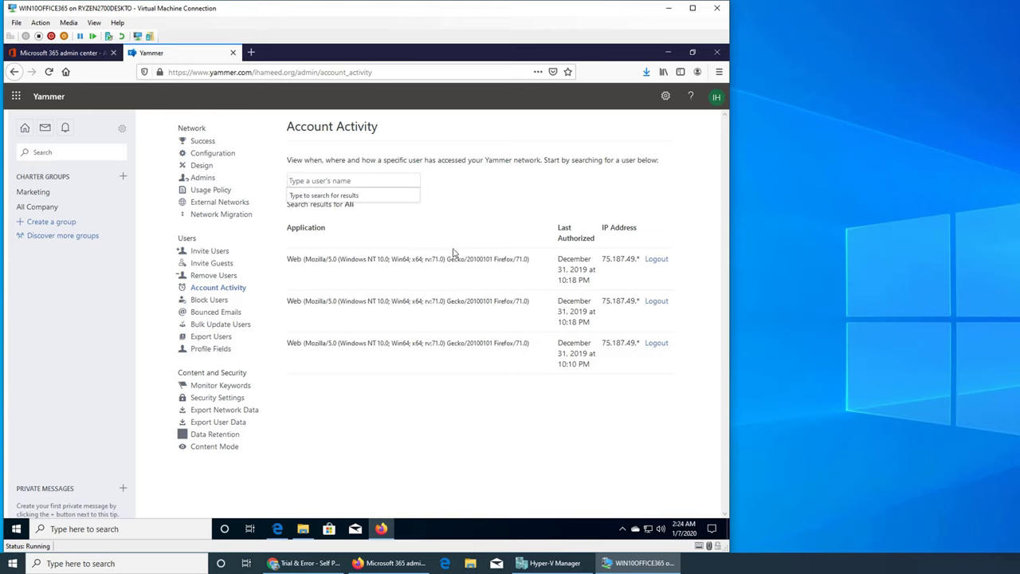
- Clear the earlier results and look up another user by name, leaving an empty user search
left_click(488, 230)
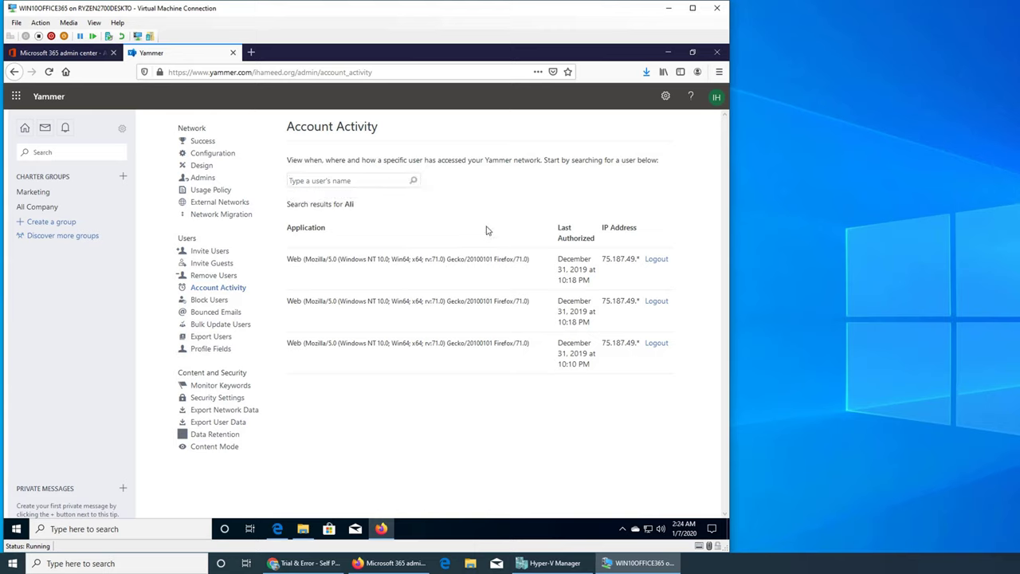
left_click(351, 186)
type("im")
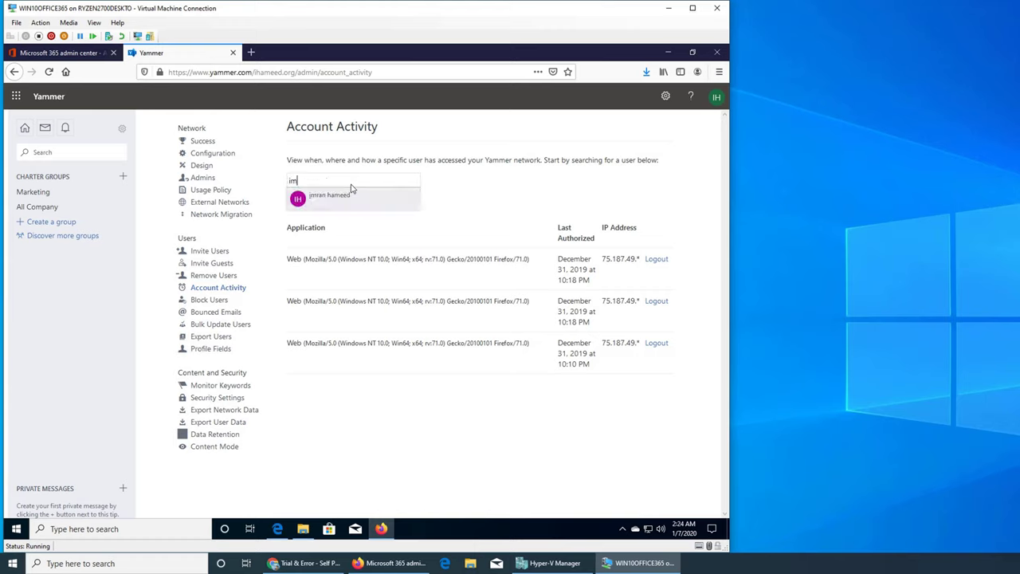
key("BackSpace")
key("BackSpace")
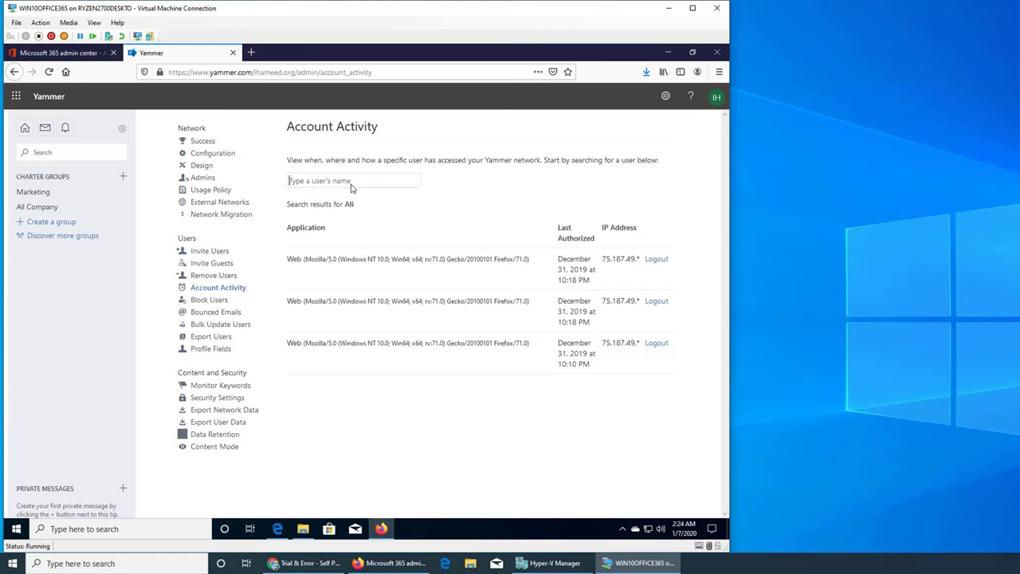
type("bill")
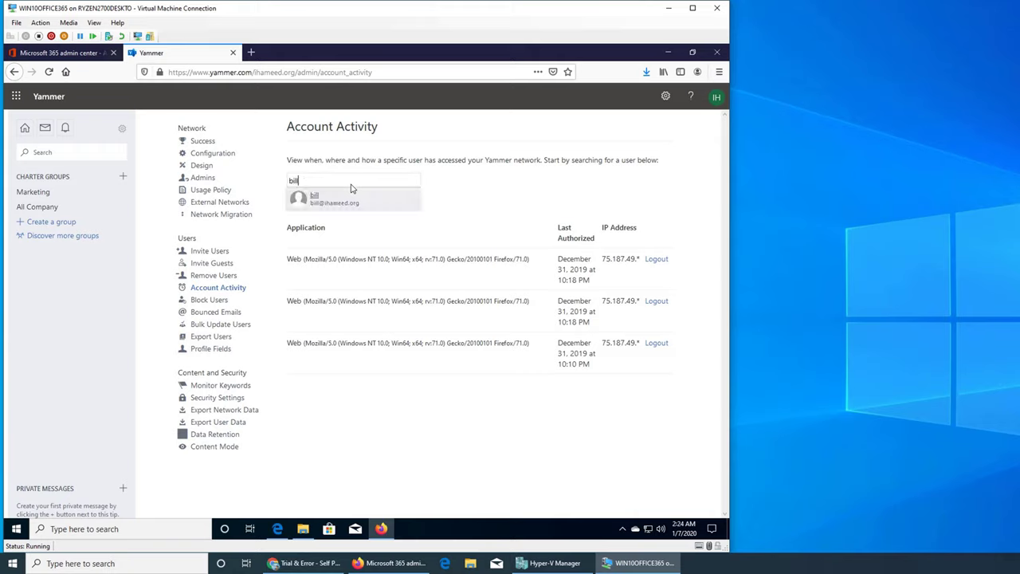
left_click(334, 200)
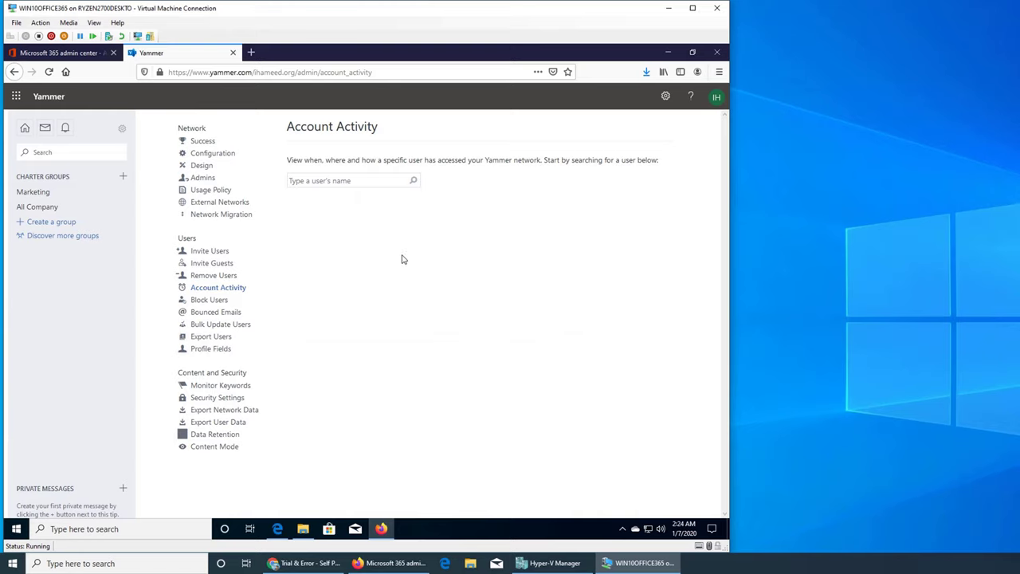
left_click(359, 185)
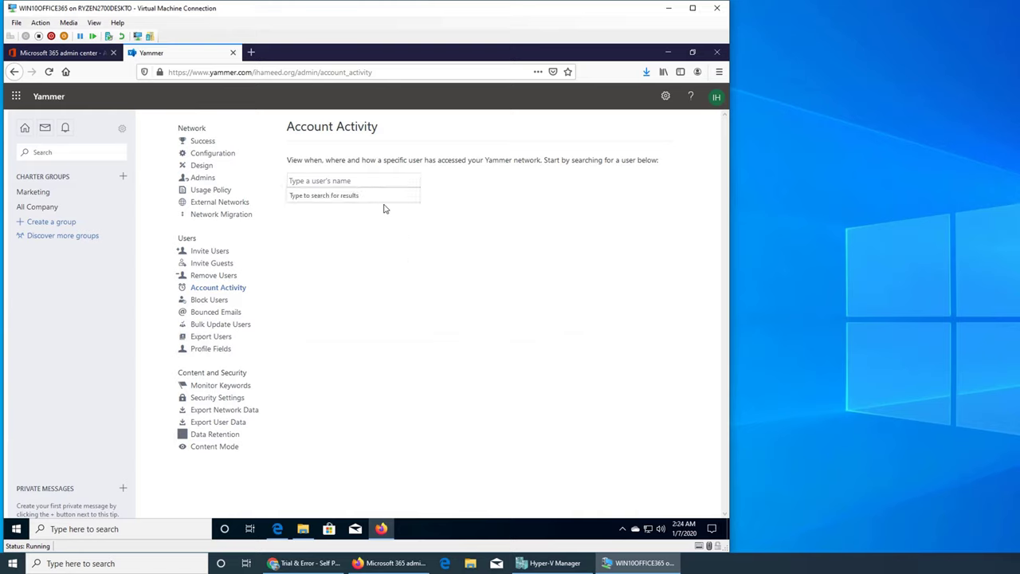
- Open the Bounced Emails page under Users, which reports no emails bouncing
left_click(237, 316)
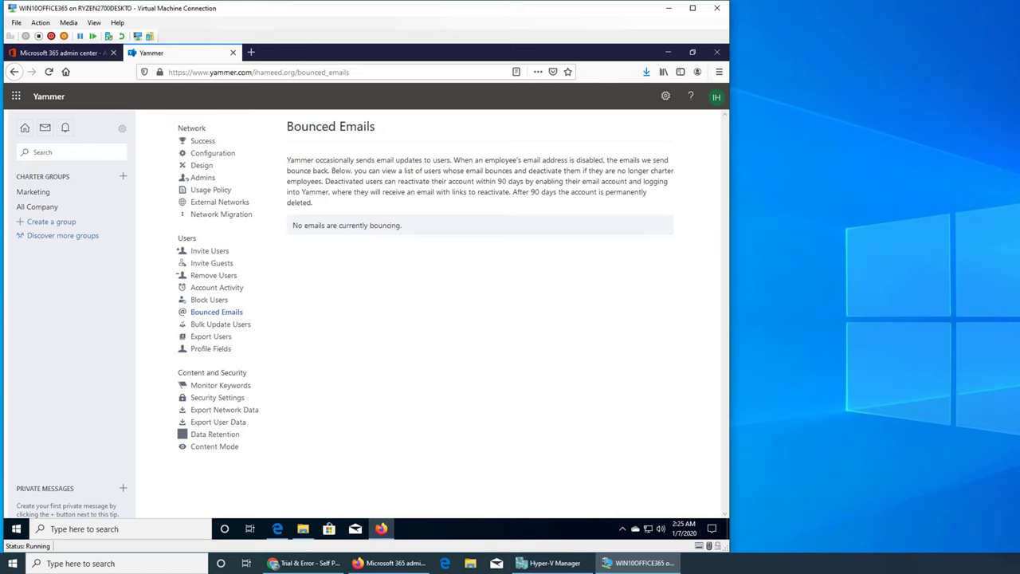
left_click(914, 478)
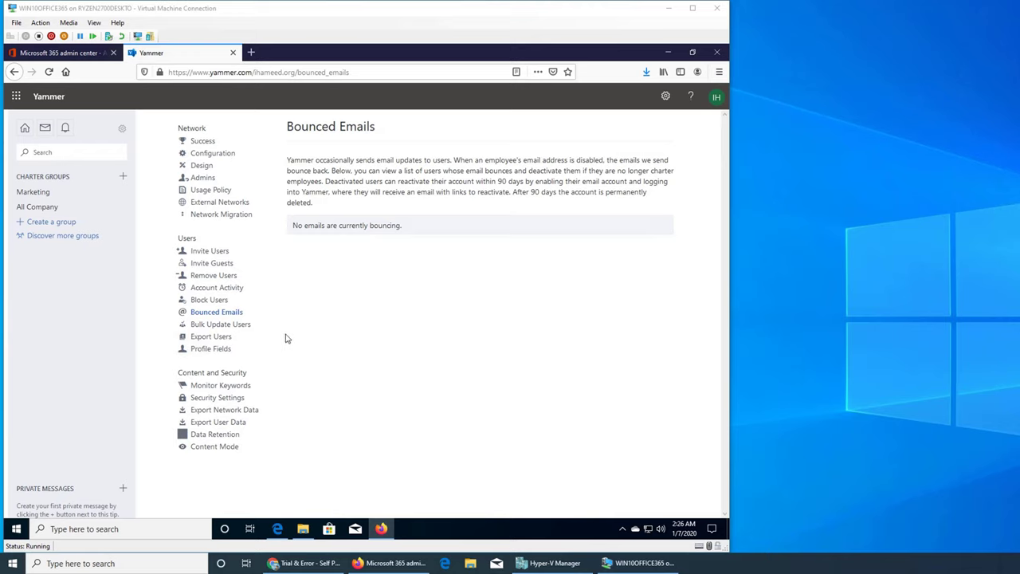
- Open Profile Fields under Users to review the enabled Basics, Personal and Contact fields
left_click(217, 351)
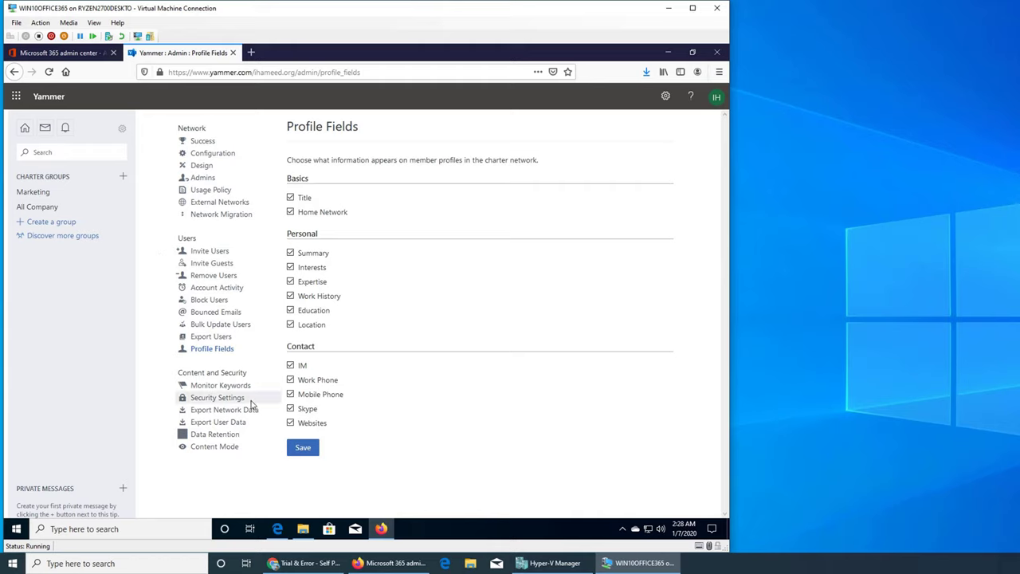
- Visit the Yammer home feed's post composer, then switch to the Microsoft 365 Active users list
left_click(23, 134)
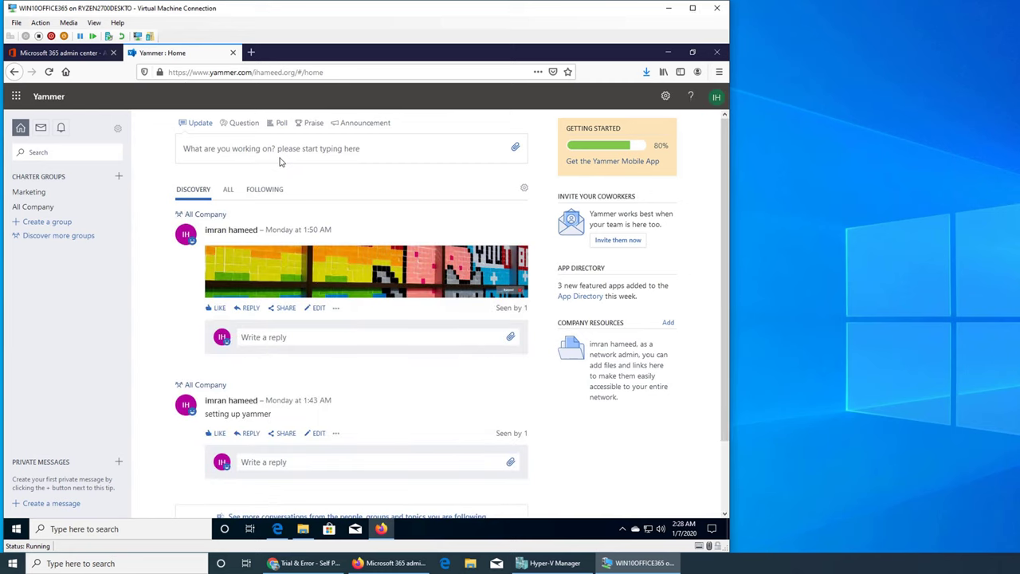
left_click(287, 155)
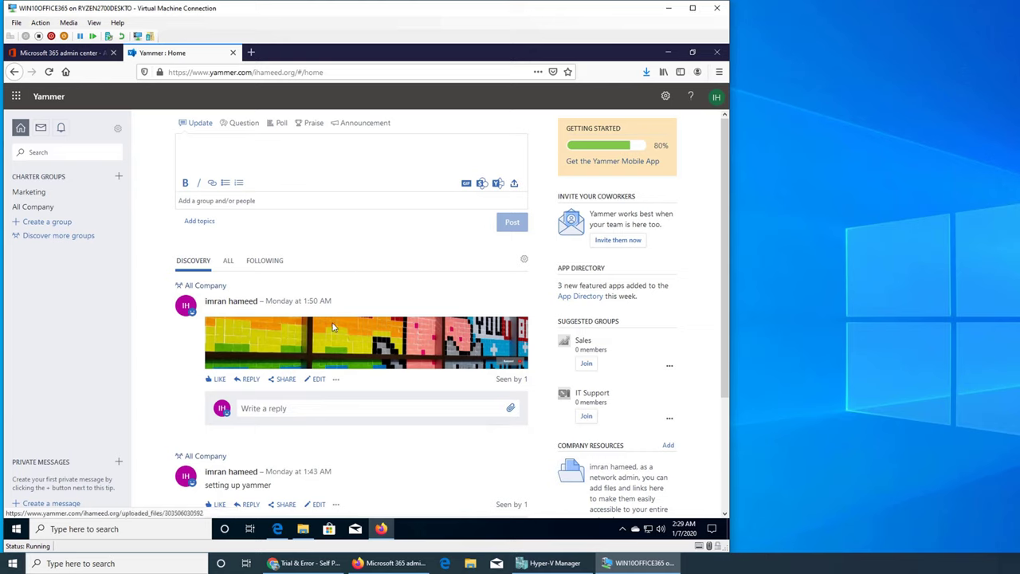
left_click(90, 56)
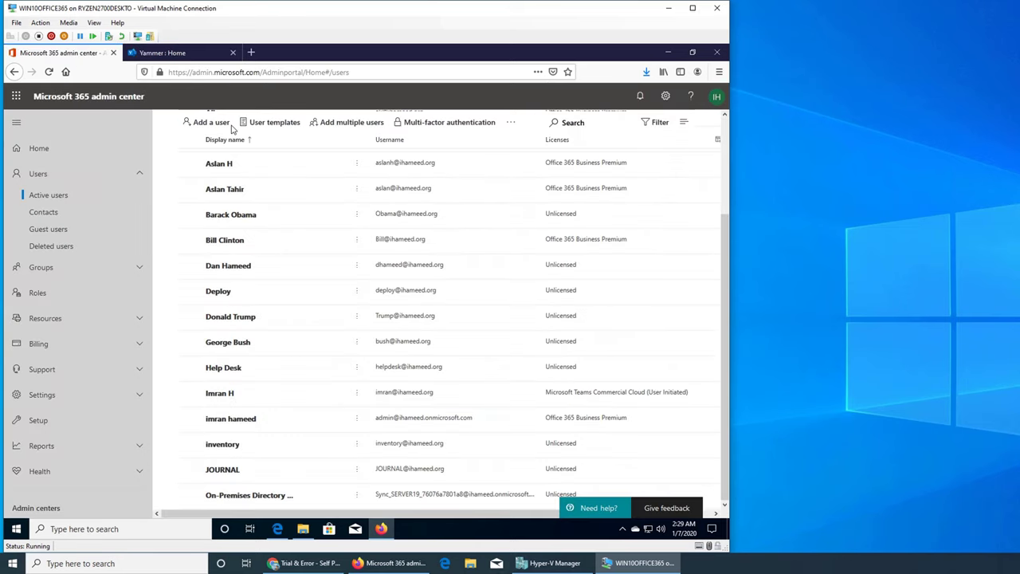